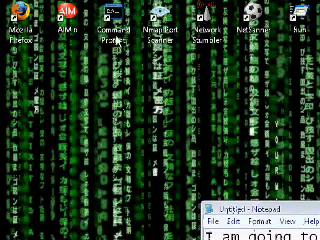
- Open Command Prompt from the desktop and run netstat -a to list all connections
{"action": "double_click", "coordinate": [112, 20]}
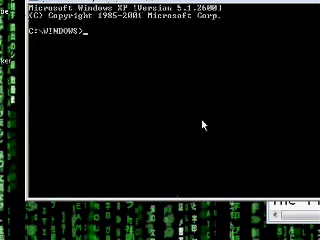
{"action": "type", "text": "netstat -a"}
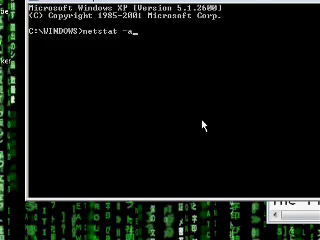
{"action": "key", "text": "Return"}
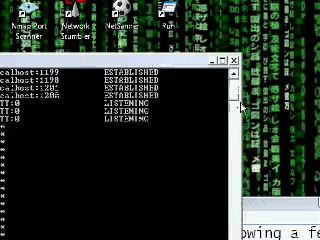
{"action": "mouse_move", "coordinate": [232, 100]}
{"action": "left_mouse_down"}
{"action": "mouse_move", "coordinate": [233, 110]}
{"action": "mouse_move", "coordinate": [236, 95]}
{"action": "left_mouse_up"}
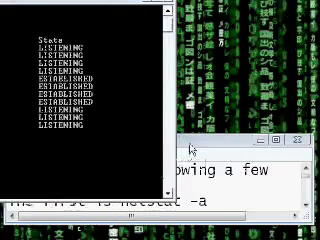
{"action": "left_click_drag", "start_coordinate": [191, 148], "coordinate": [190, 158]}
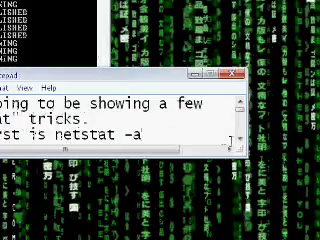
{"action": "left_click", "coordinate": [238, 140]}
{"action": "left_click", "coordinate": [240, 140]}
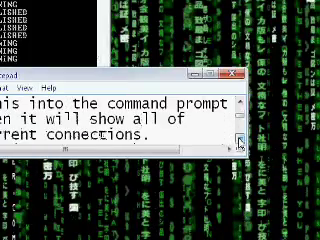
{"action": "mouse_move", "coordinate": [90, 88]}
{"action": "left_mouse_down"}
{"action": "mouse_move", "coordinate": [101, 82]}
{"action": "mouse_move", "coordinate": [158, 76]}
{"action": "left_mouse_up"}
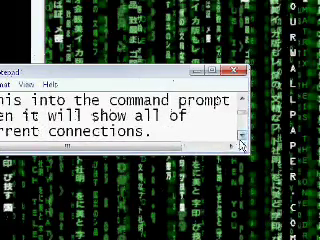
{"action": "left_click", "coordinate": [241, 140]}
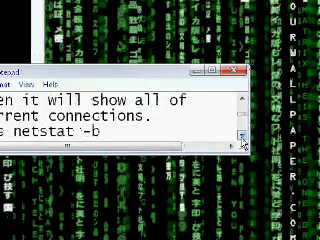
{"action": "left_click", "coordinate": [241, 140]}
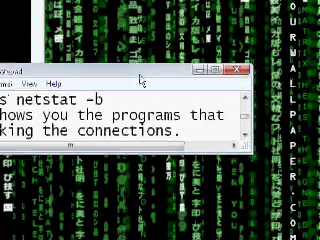
{"action": "left_click_drag", "start_coordinate": [140, 90], "coordinate": [200, 82]}
{"action": "type", "text": "netstat -b"}
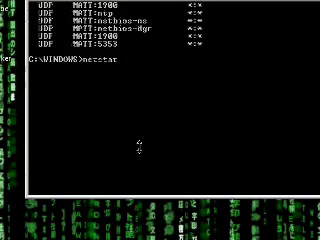
- Run netstat -b to show each connection with its owning program, like firefox.exe
{"action": "key", "text": "Return"}
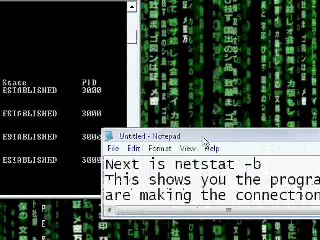
{"action": "mouse_move", "coordinate": [205, 137]}
{"action": "left_mouse_down"}
{"action": "mouse_move", "coordinate": [130, 131]}
{"action": "mouse_move", "coordinate": [108, 117]}
{"action": "left_mouse_up"}
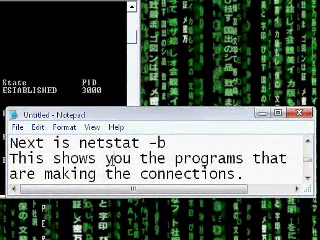
{"action": "scroll", "coordinate": [200, 95], "scroll_direction": "down", "scroll_amount": 1}
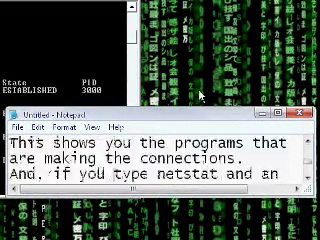
{"action": "scroll", "coordinate": [200, 95], "scroll_direction": "down", "scroll_amount": 1}
{"action": "scroll", "coordinate": [200, 95], "scroll_direction": "down", "scroll_amount": 1}
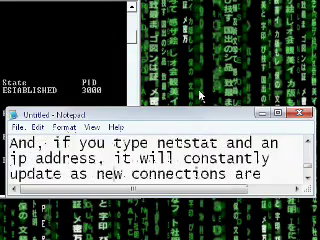
{"action": "scroll", "coordinate": [200, 95], "scroll_direction": "down", "scroll_amount": 1}
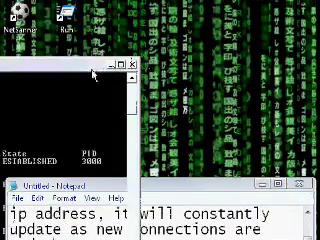
- Move the console window aside and run netstat for address 192.168.1.11
{"action": "left_click_drag", "start_coordinate": [92, 75], "coordinate": [195, 72]}
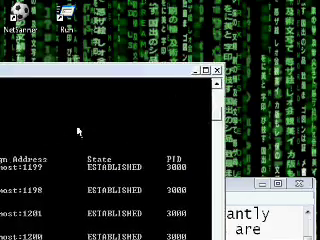
{"action": "type", "text": "netstat "}
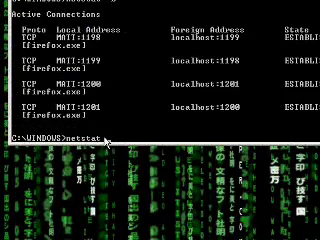
{"action": "type", "text": "192.16"}
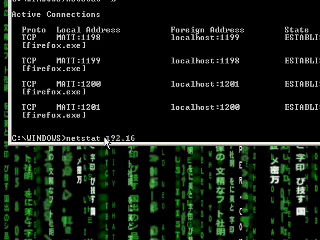
{"action": "key", "text": "Return"}
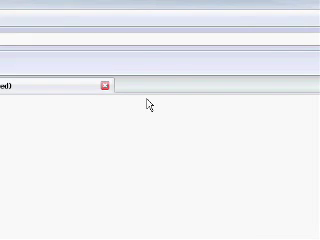
- Load Google in Firefox from the address history, then return to the console window
{"action": "key", "text": "Down"}
{"action": "key", "text": "Return"}
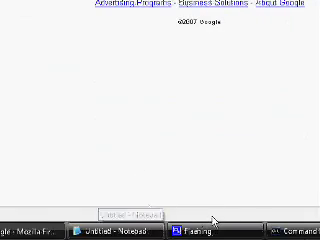
{"action": "left_click", "coordinate": [240, 231]}
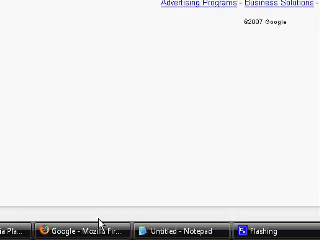
- Minimise Firefox to bring back the netstat output for 192.168.1.11
{"action": "left_click", "coordinate": [143, 231]}
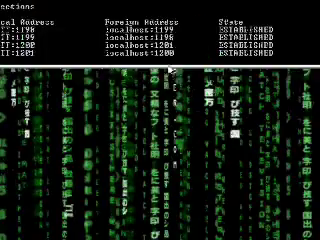